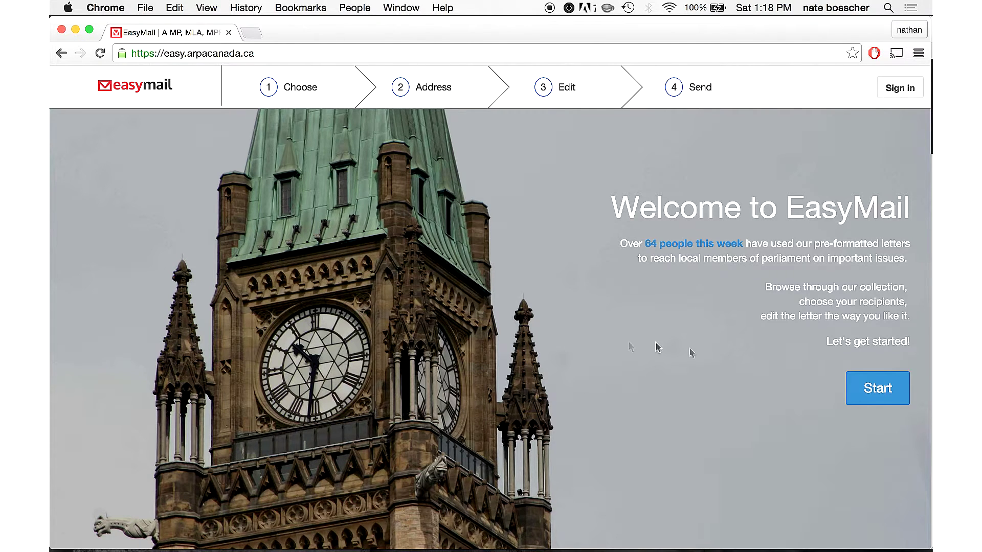
- Begin writing a letter and choose to sign in with a Google account
click(862, 401)
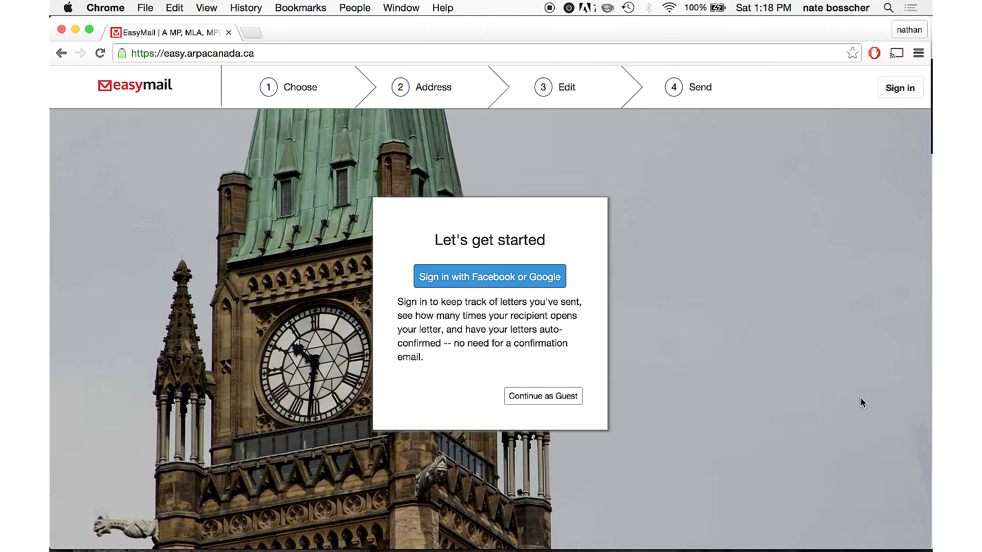
click(533, 285)
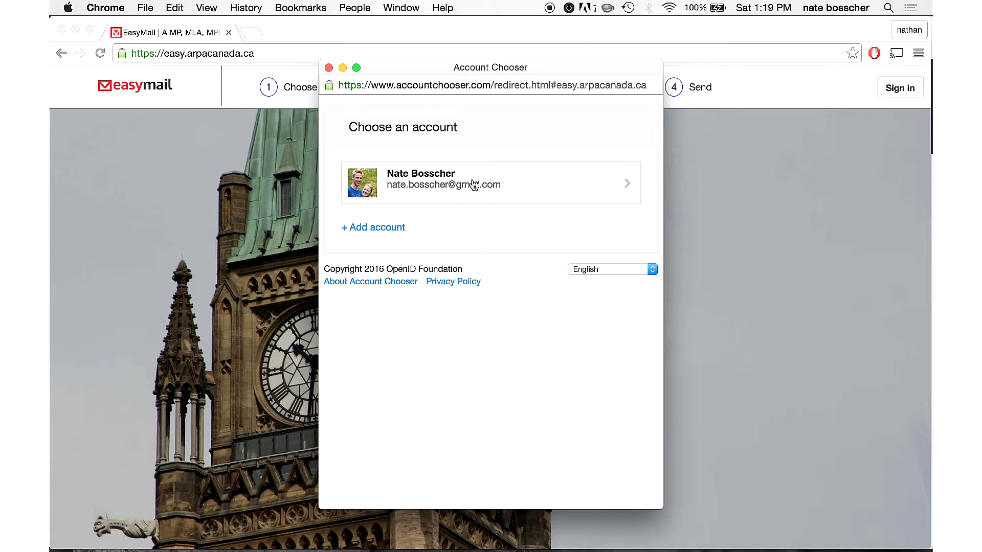
- Sign in with the saved Google account and move on to choosing a region
click(473, 185)
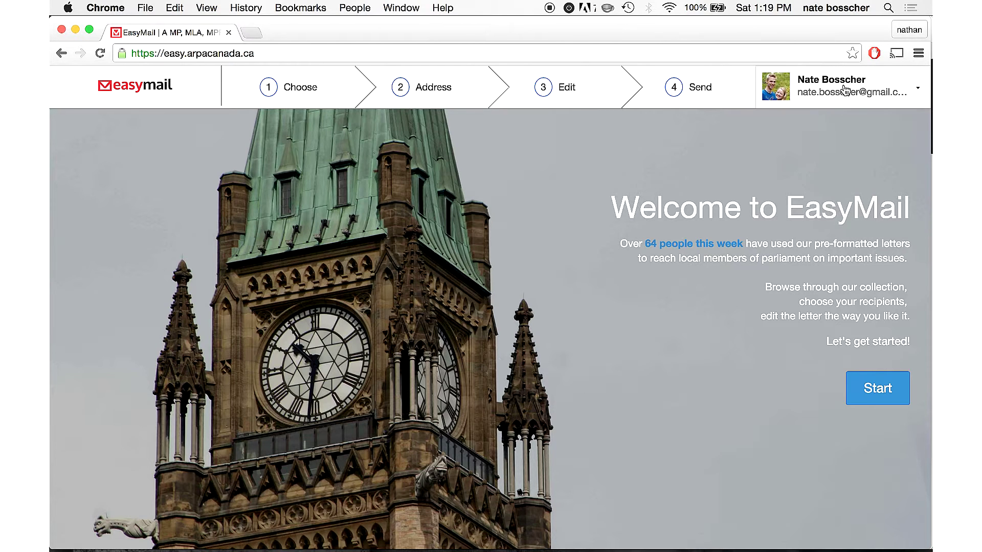
click(877, 383)
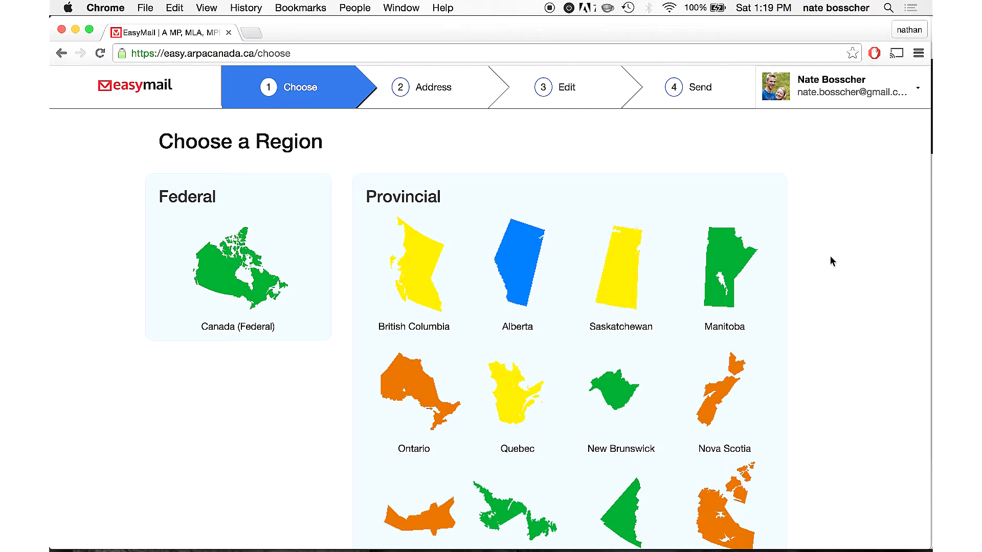
- Browse the region list and open the British Columbia letters
scroll(830, 256, down, 3)
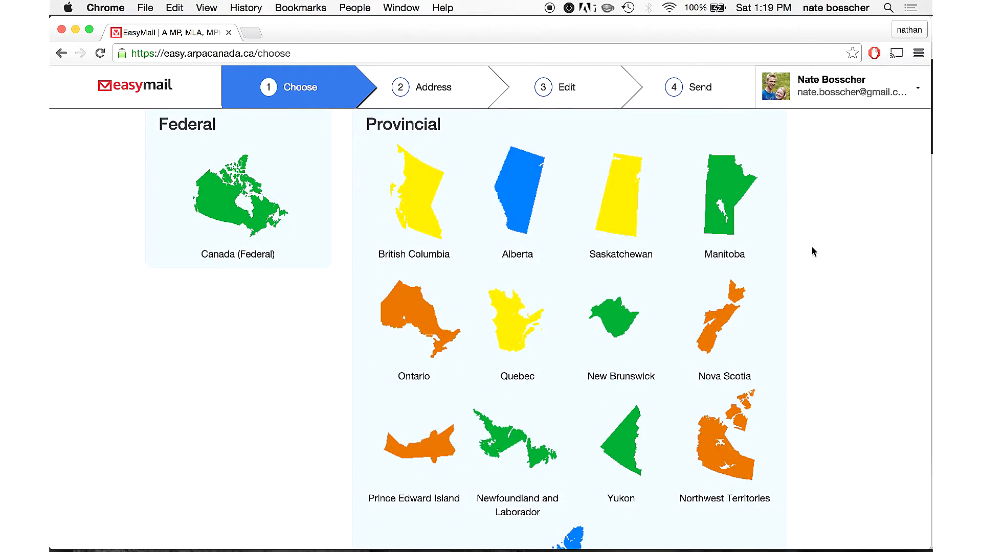
scroll(813, 250, up, 2)
scroll(812, 248, down, 2)
scroll(814, 252, down, 2)
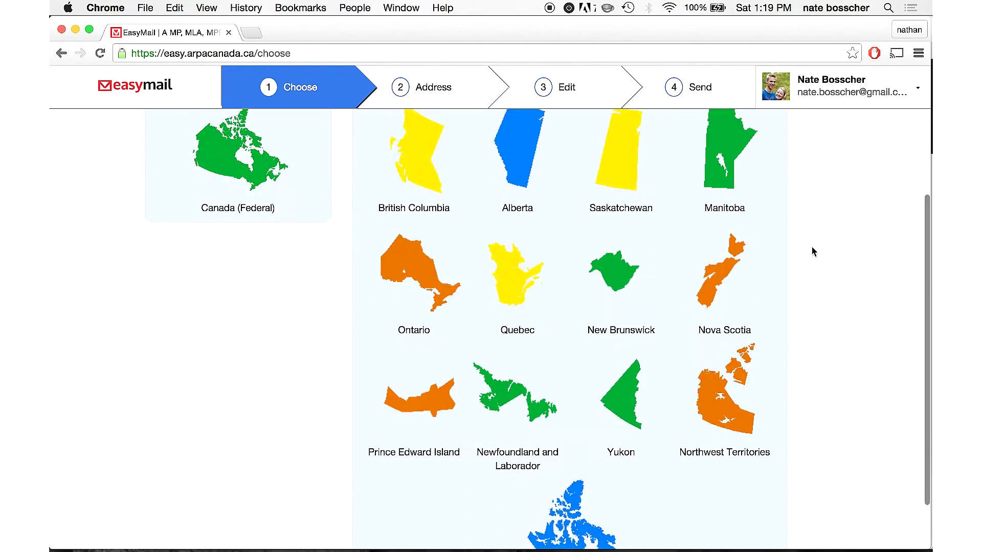
scroll(813, 251, up, 4)
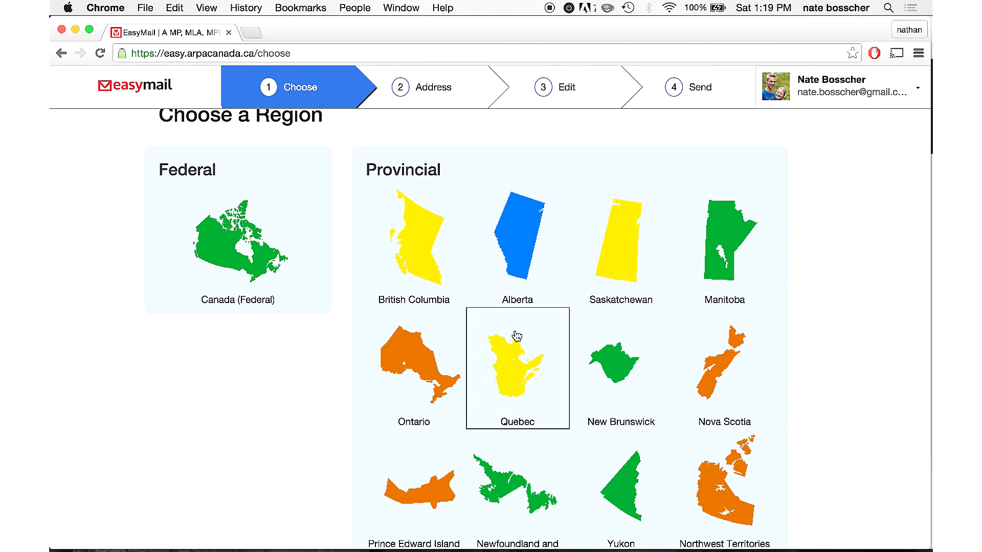
click(425, 280)
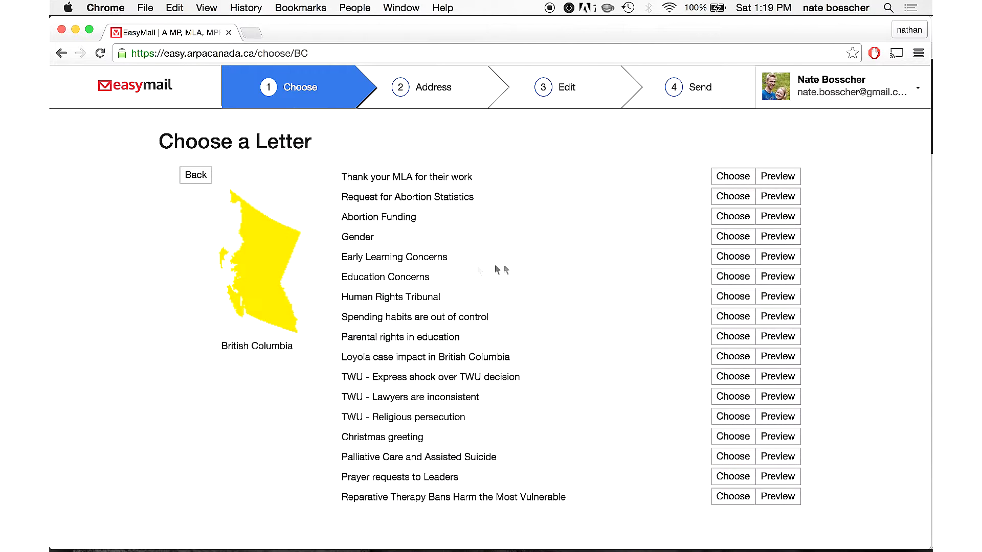
- Switch to the Canada (Federal) letters and preview 'Euthanasia - Read ARPA's Policy Report'
click(197, 175)
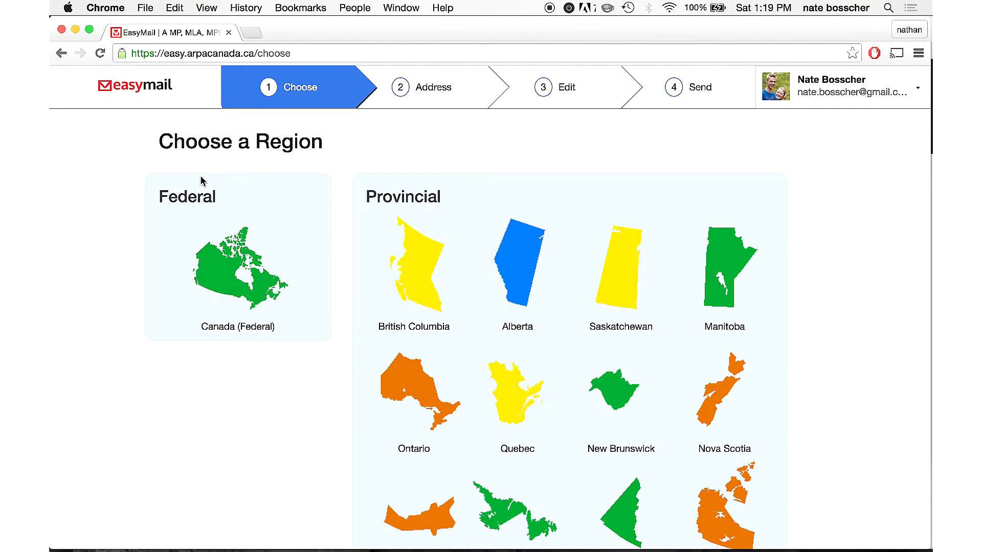
click(249, 282)
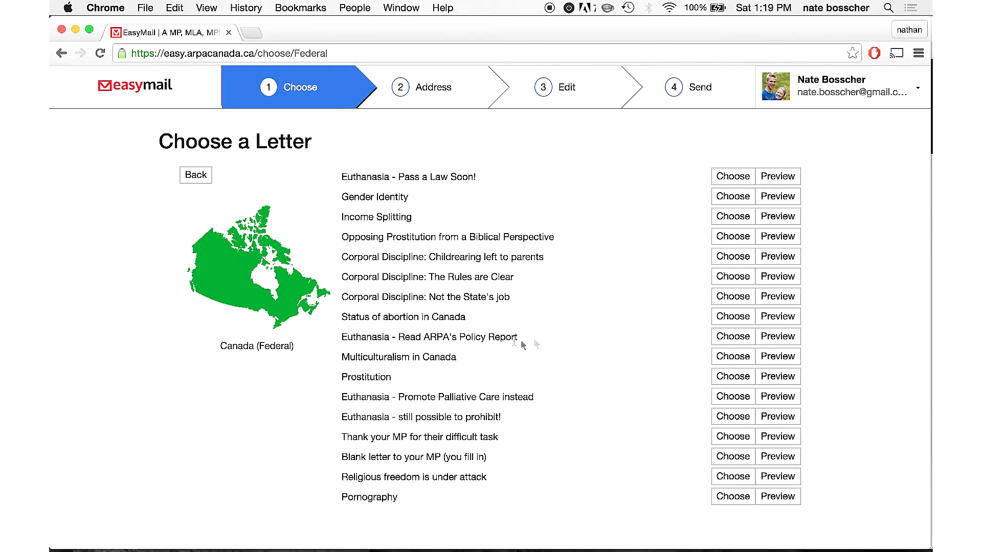
click(784, 336)
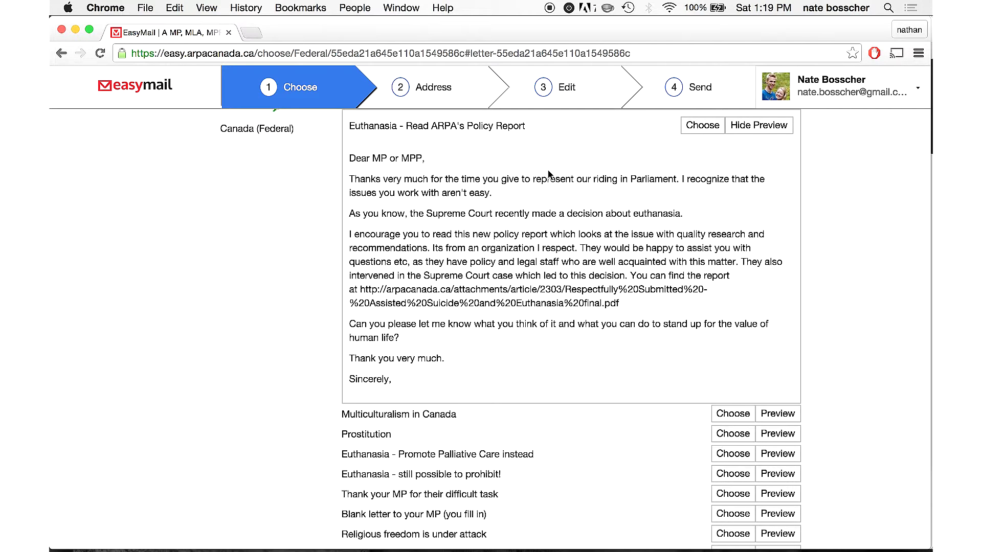
- Choose the 'Euthanasia - Read ARPA's Policy Report' letter after reading its preview
scroll(588, 189, up, 1)
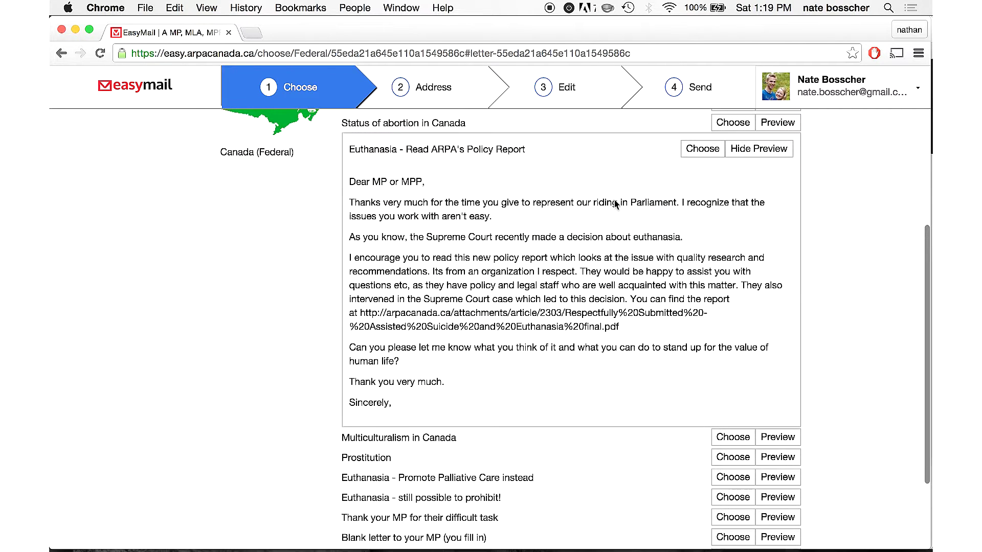
click(702, 153)
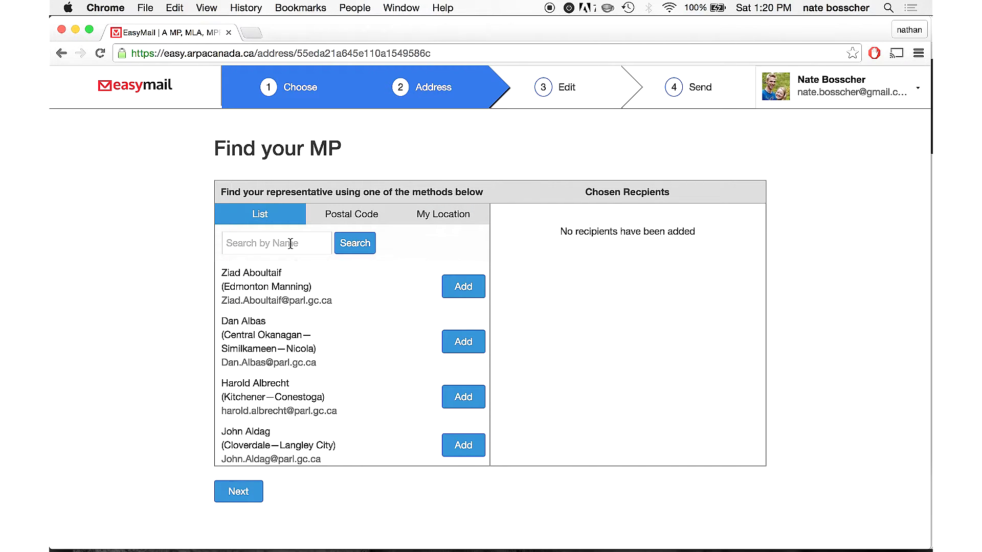
- Search MPs by name, add the Nepean MP, then remove them again
click(290, 244)
text(chan)
key(Return)
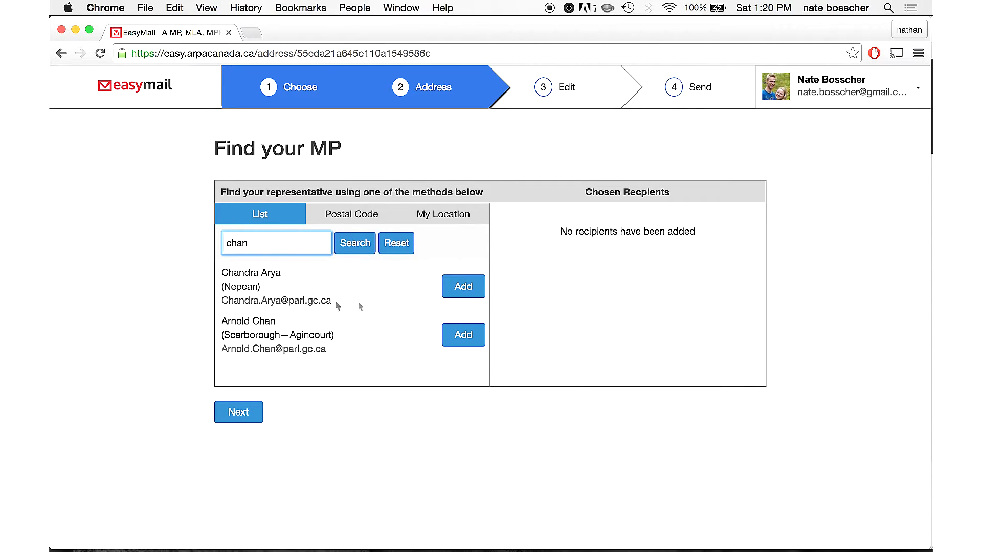
click(463, 289)
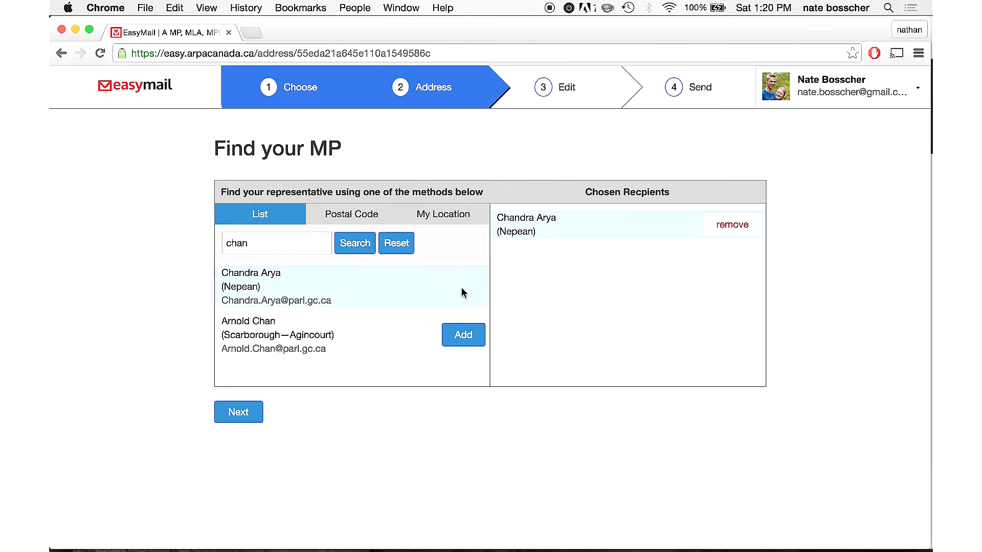
click(743, 234)
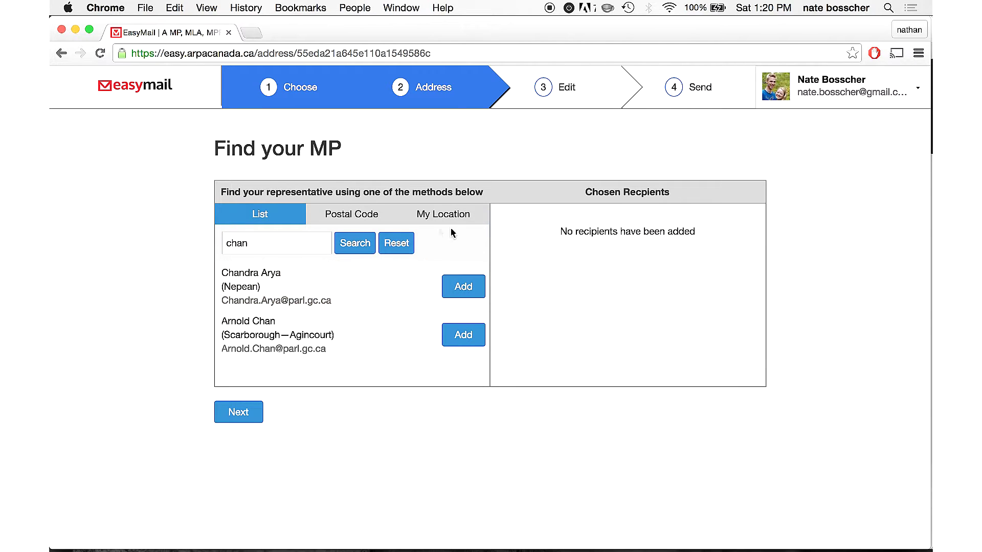
- Look up the MP by the sender's postal code, then switch to the My Location method
click(335, 214)
click(252, 233)
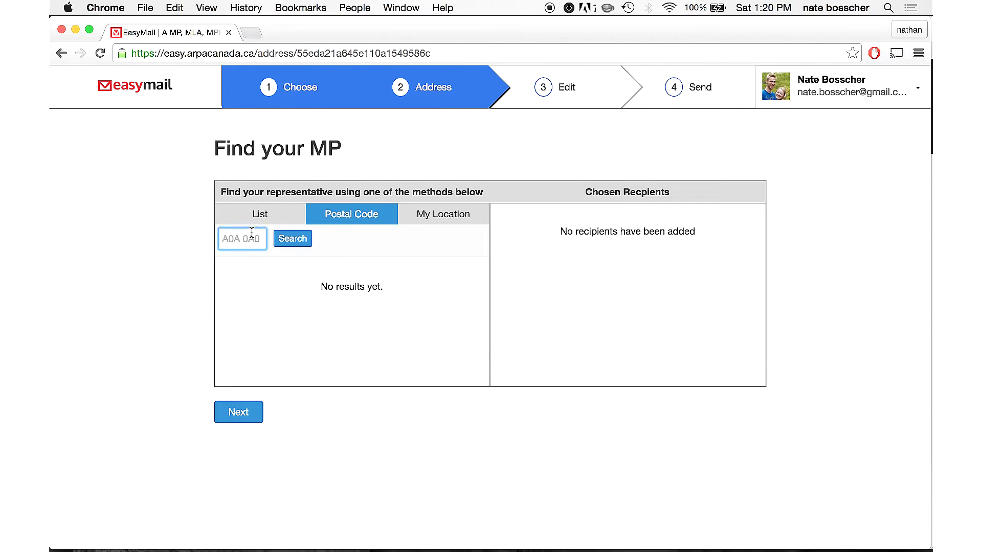
text(k2j1p3)
click(290, 246)
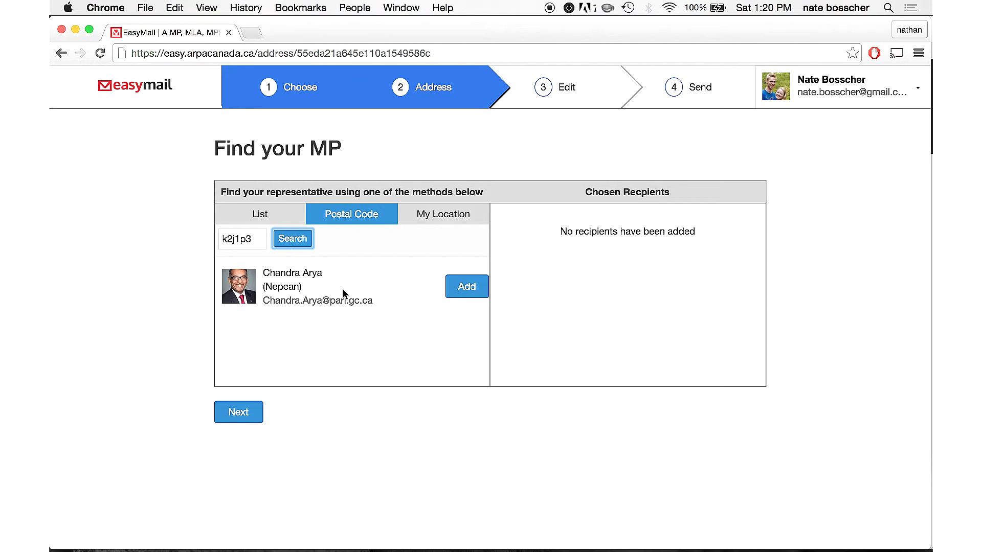
click(443, 217)
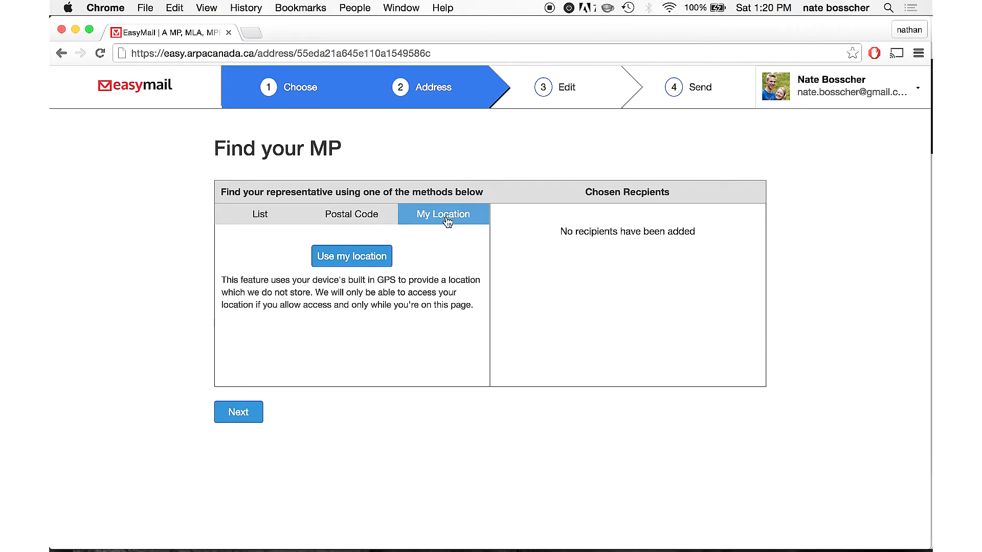
- Add the Nepean MP from the postal code results as recipient and proceed to letter editing
click(338, 257)
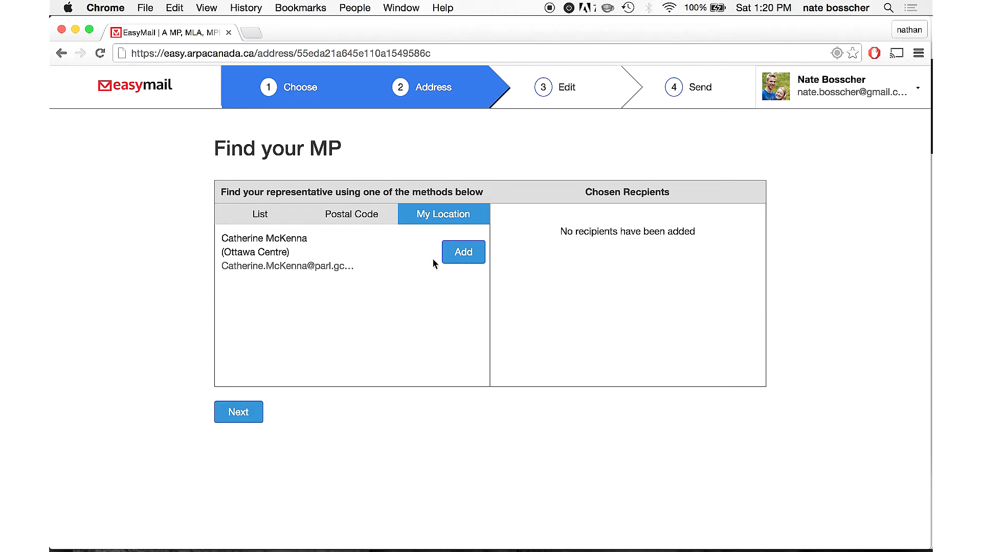
click(367, 219)
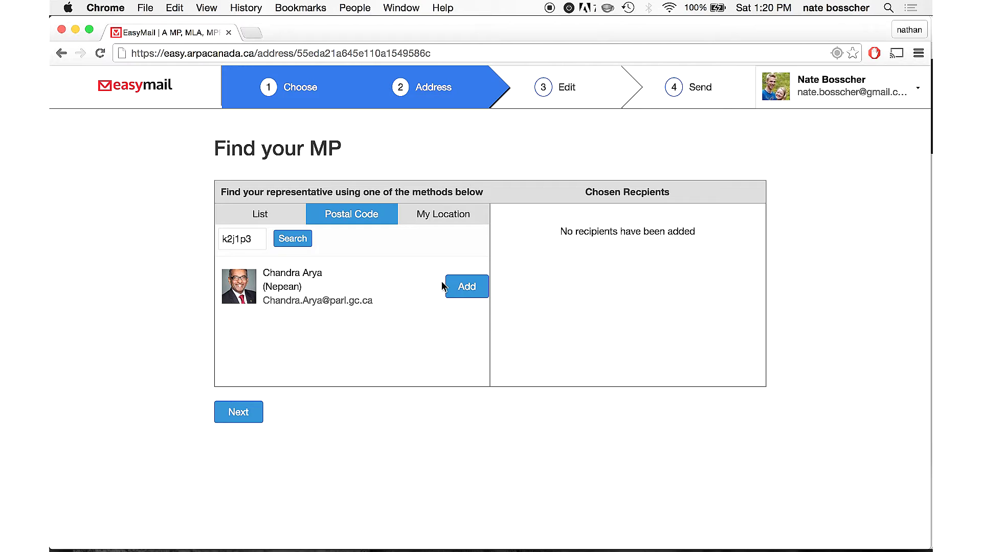
click(465, 288)
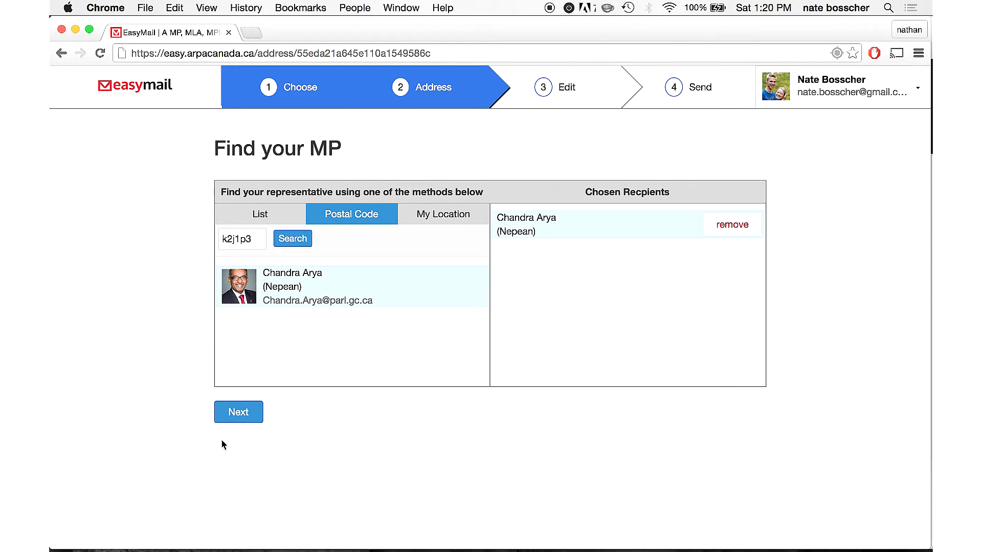
click(236, 424)
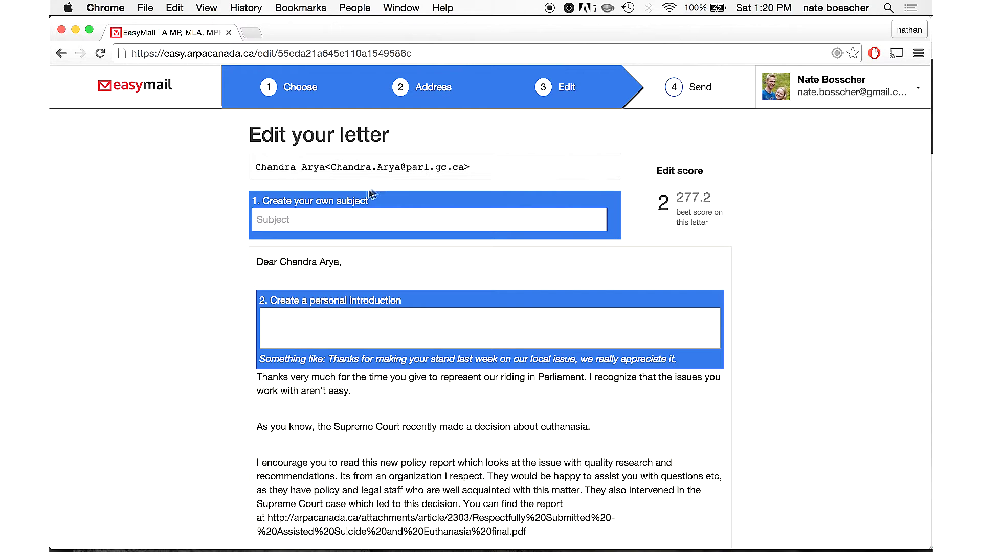
- Enter the subject 'Please read this euthanasia policy report', fixing typos along the way
click(335, 218)
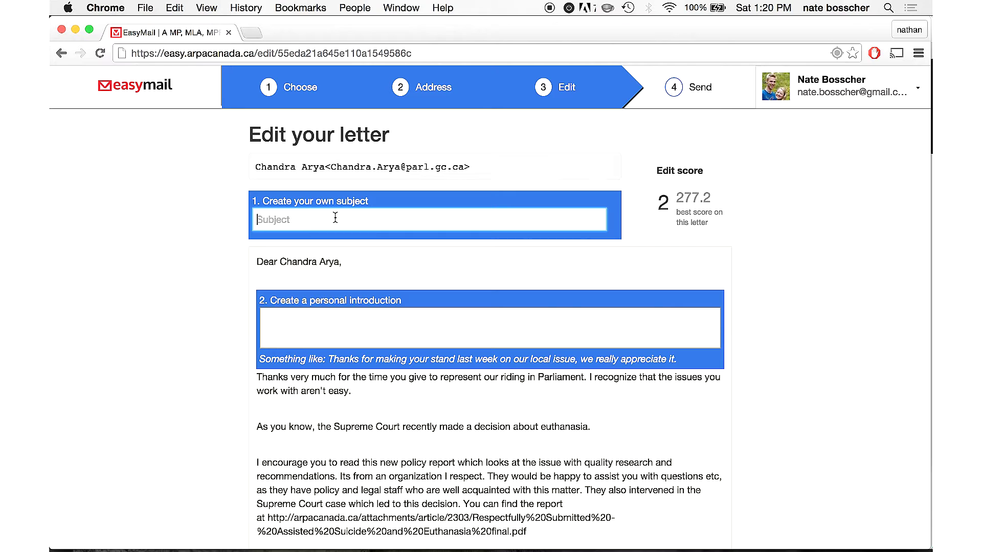
text(Please read our )
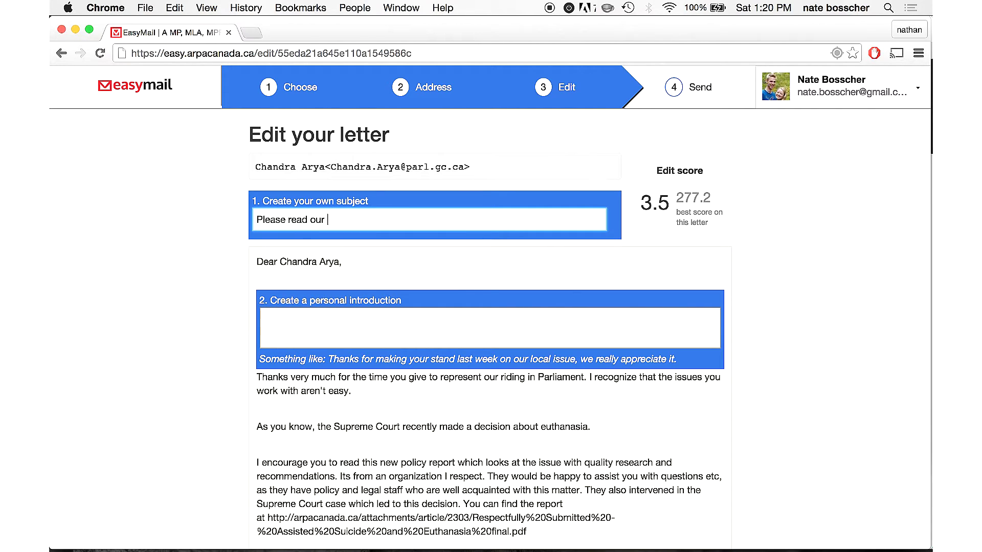
text(euthan)
key(BackSpace)
key(BackSpace)
key(BackSpace)
key(BackSpace)
key(BackSpace)
key(BackSpace)
key(BackSpace)
key(BackSpace)
key(BackSpace)
key(BackSpace)
text(this euthanais)
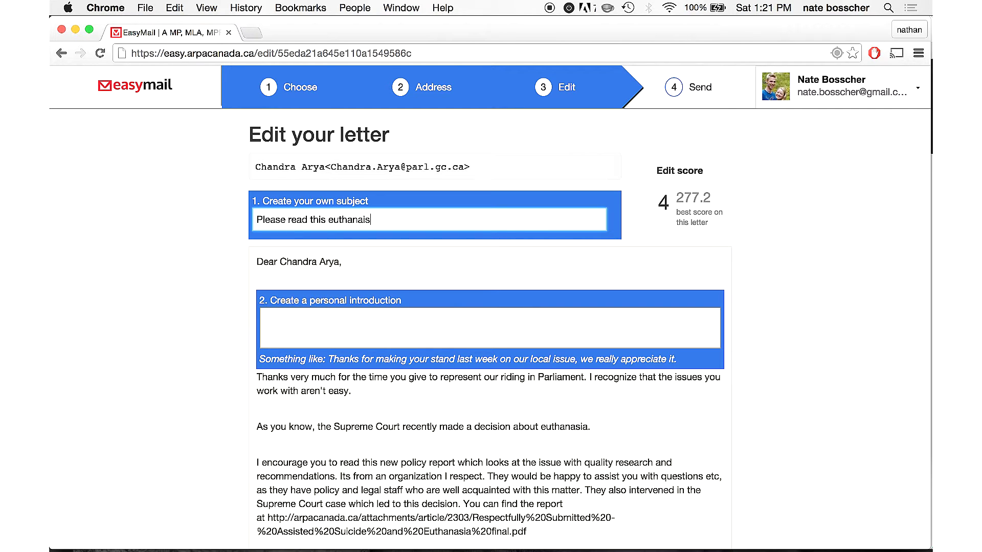
key(BackSpace)
text(sia policy report)
key(BackSpace)
text(rt)
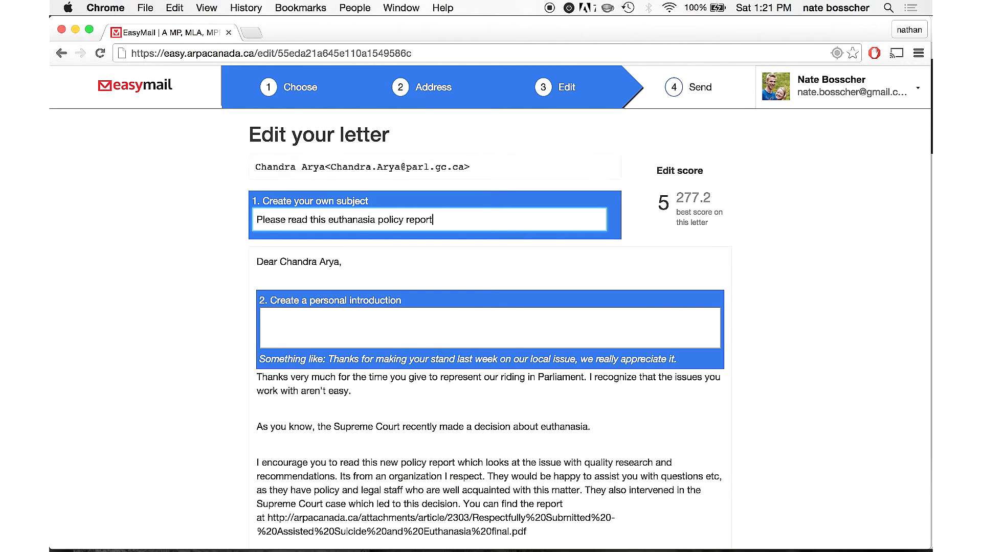
click(342, 325)
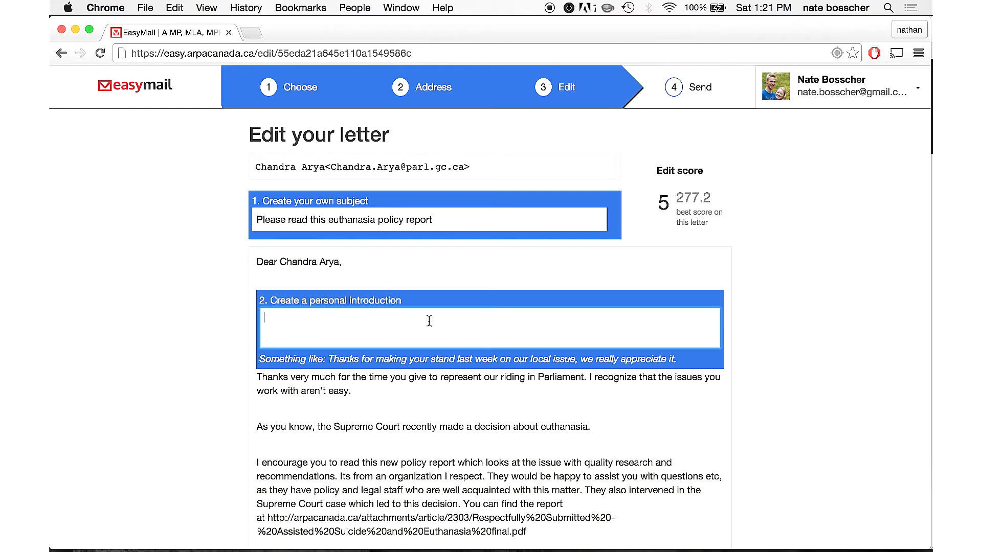
- Write the introduction thanking the MP by first name 'for the work that you do in our riding.'
scroll(491, 321, down, 3)
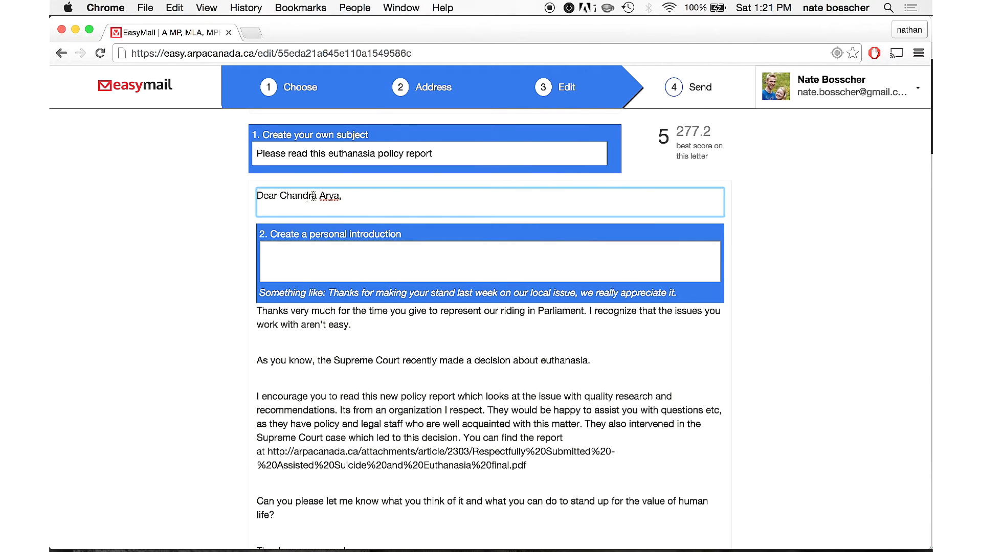
click(385, 199)
click(304, 265)
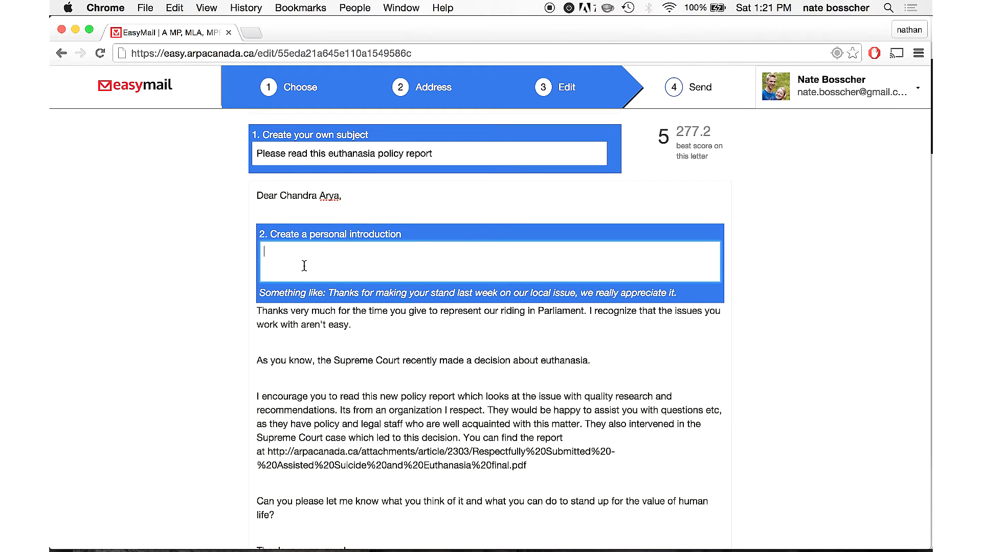
text(Thankyo)
key(BackSpace)
key(BackSpace)
text(you Chandra for)
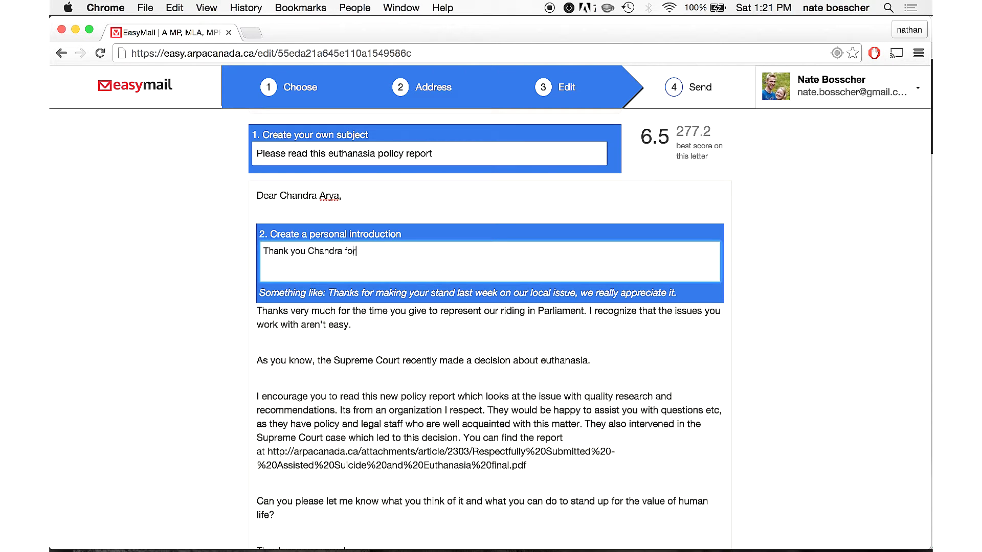
text( the work that you do in our riding.)
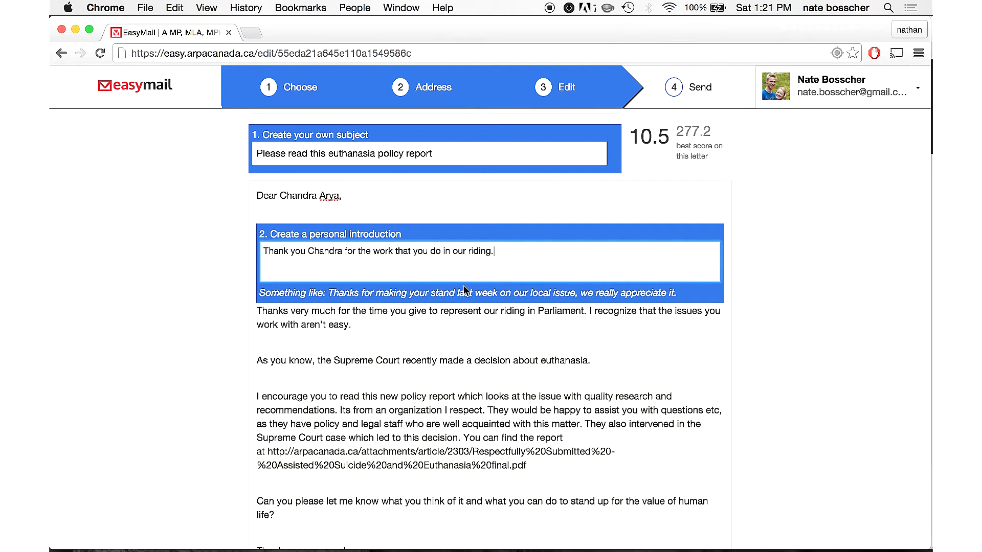
- Make the closing 'Can you please let me know…' paragraph editable and select the name/postal code box
mouse_move(659, 358)
scroll(659, 358, down, 3)
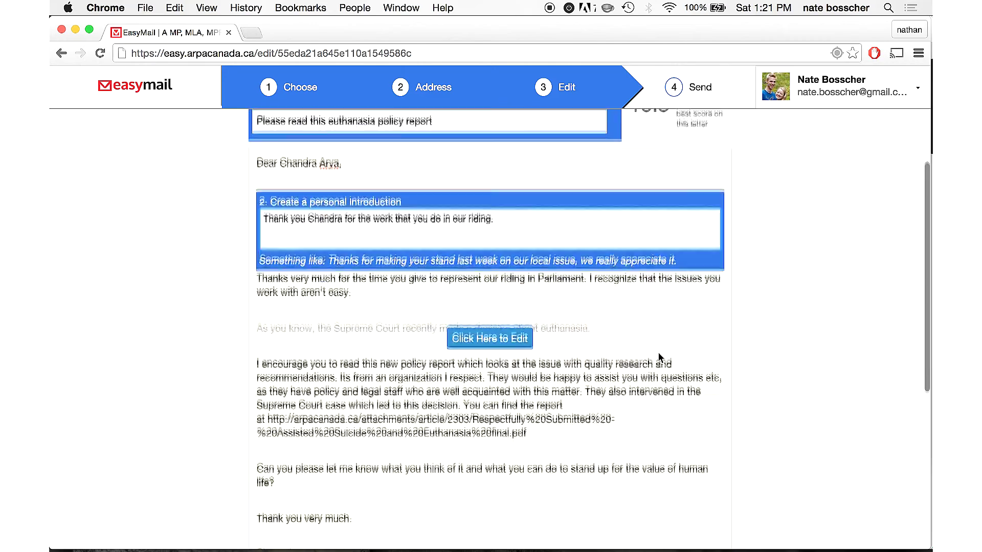
scroll(608, 383, down, 2)
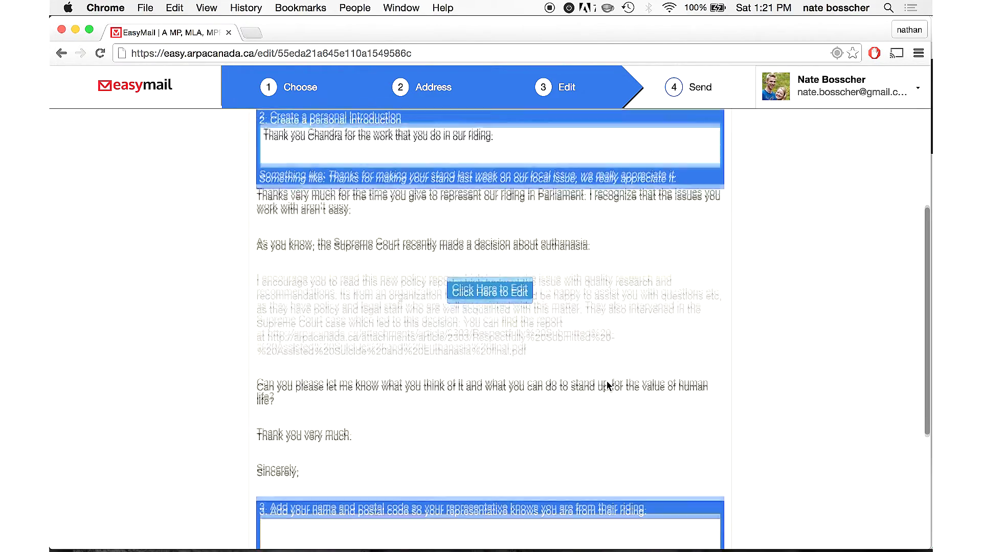
scroll(587, 332, down, 2)
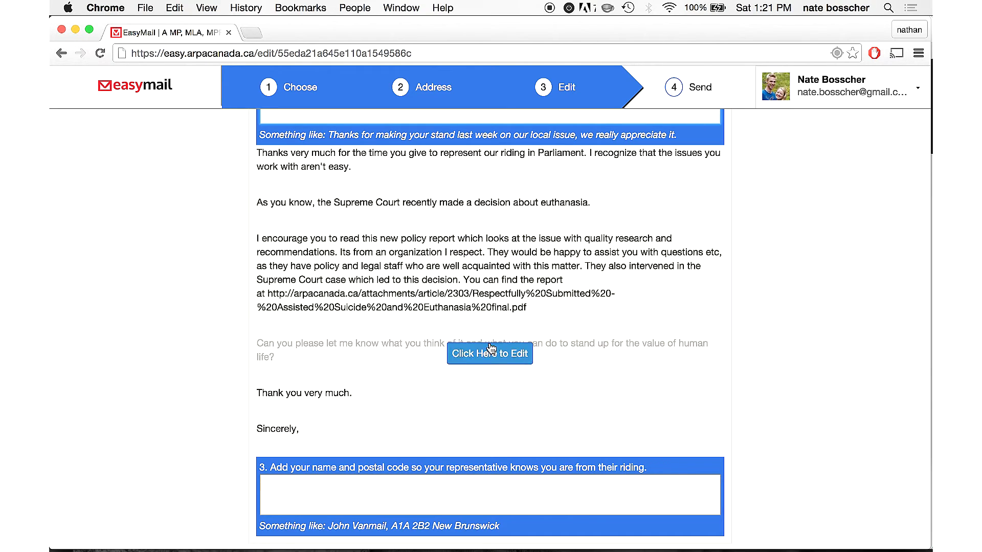
click(445, 357)
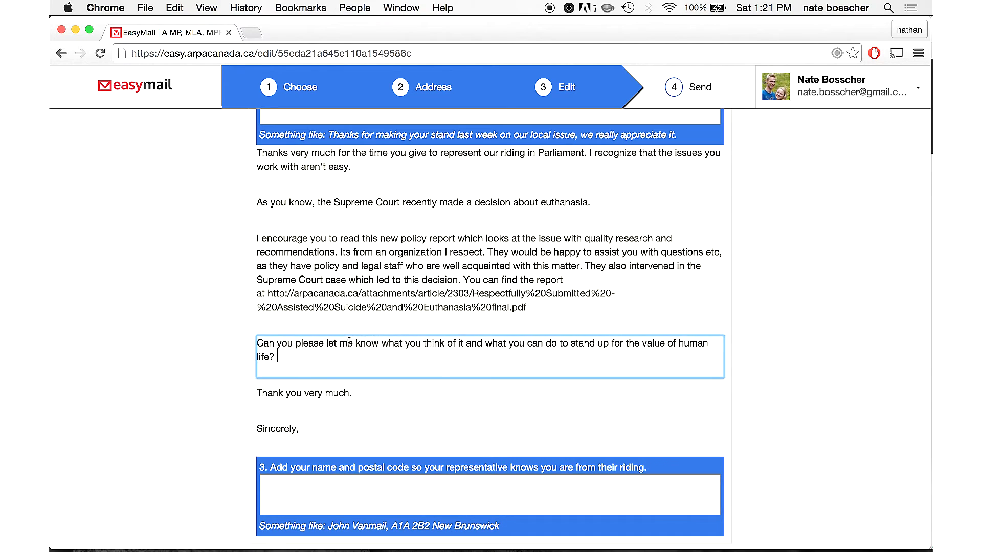
scroll(445, 363, down, 8)
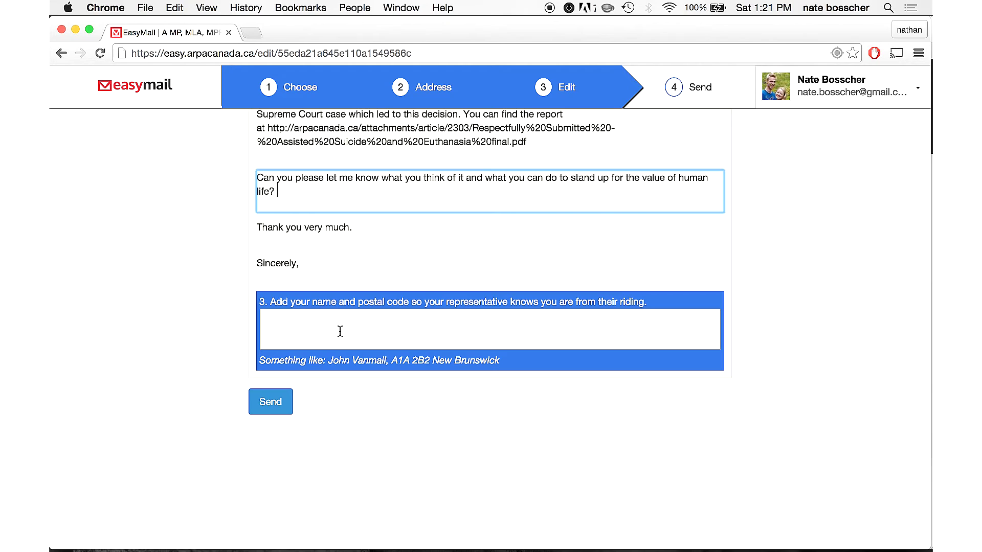
click(341, 331)
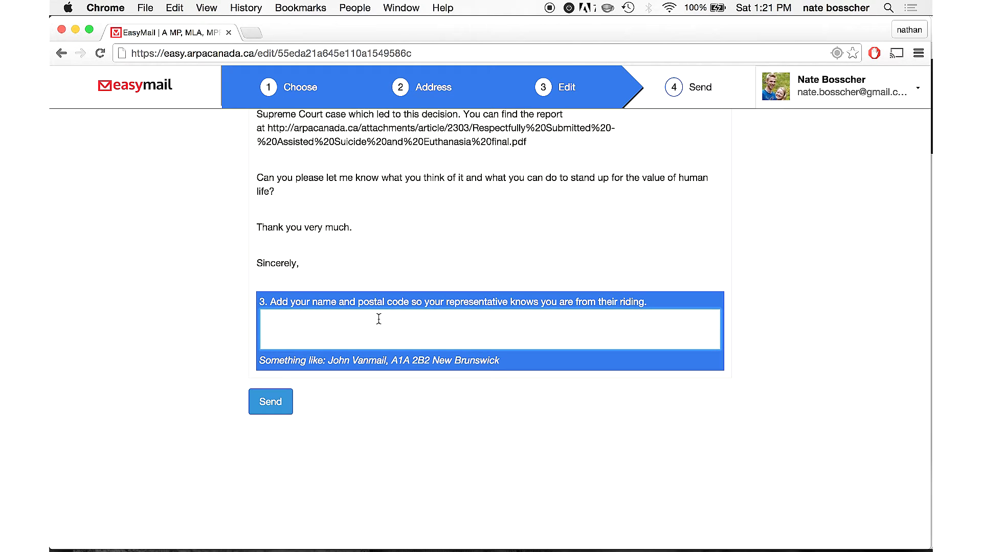
- Type the sender's full name, then their postal code and town on the next line
text(K2)
text(J )
text(1P3)
text(, Neap)
key(BackSpace)
key(BackSpace)
text(pean ON)
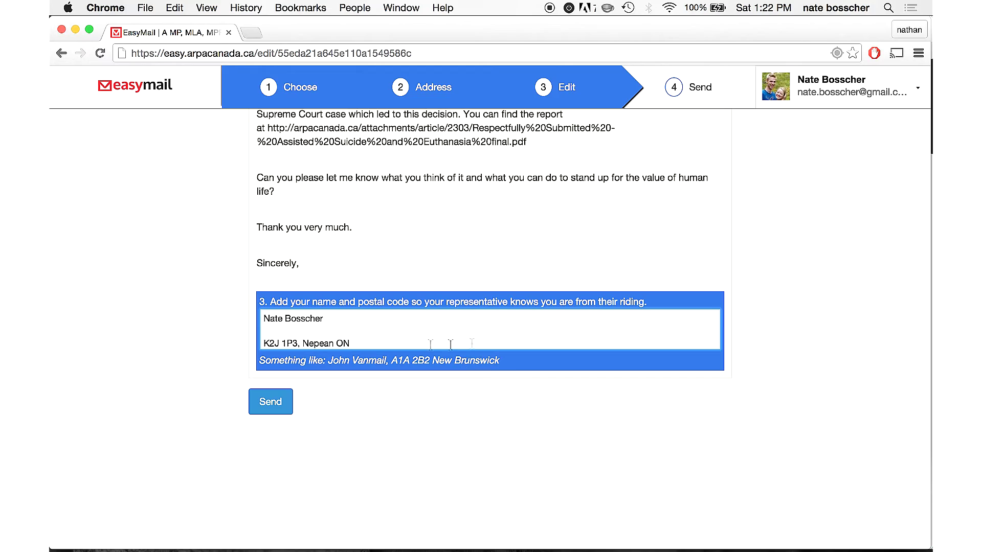
- Review the finished euthanasia letter, then send it to the Nepean MP
scroll(775, 259, up, 5)
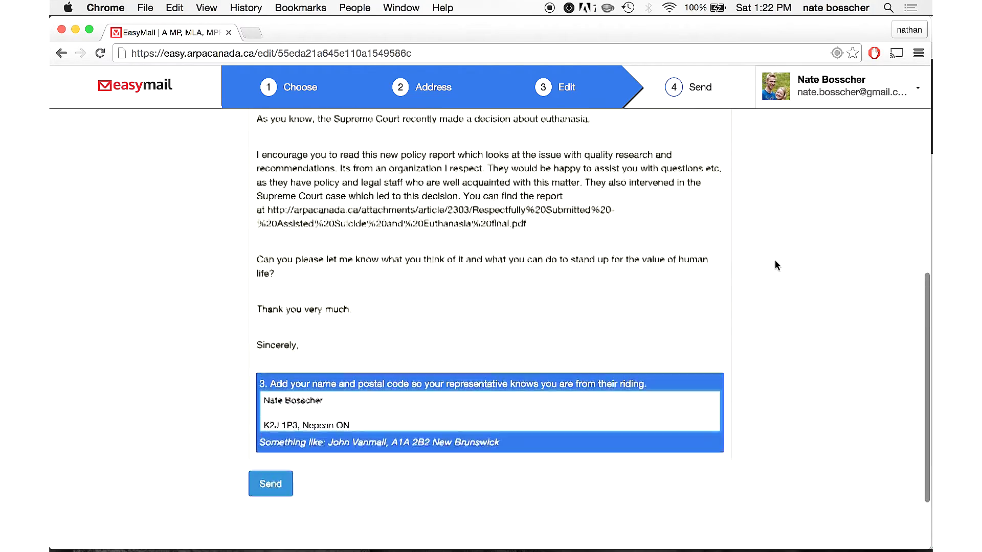
scroll(775, 261, up, 3)
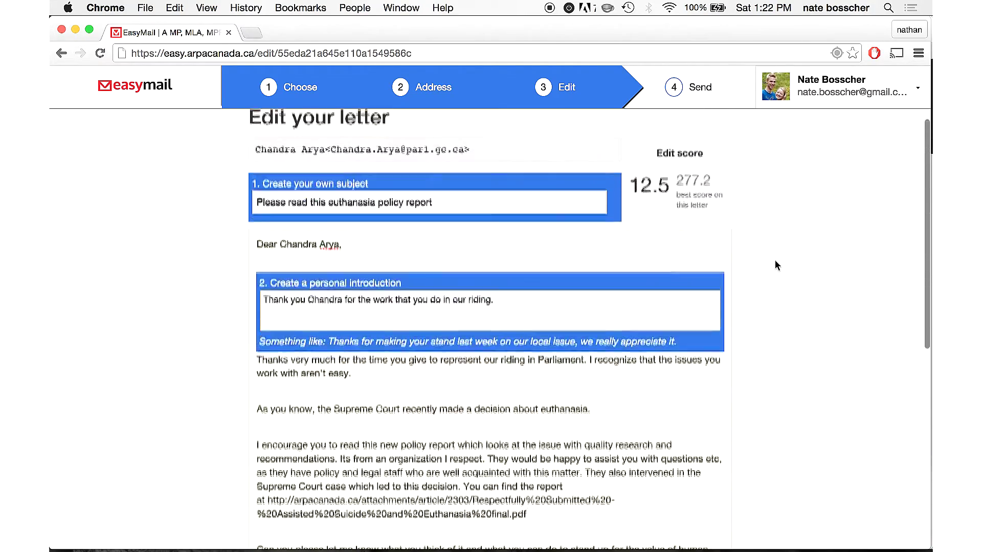
scroll(776, 261, down, 8)
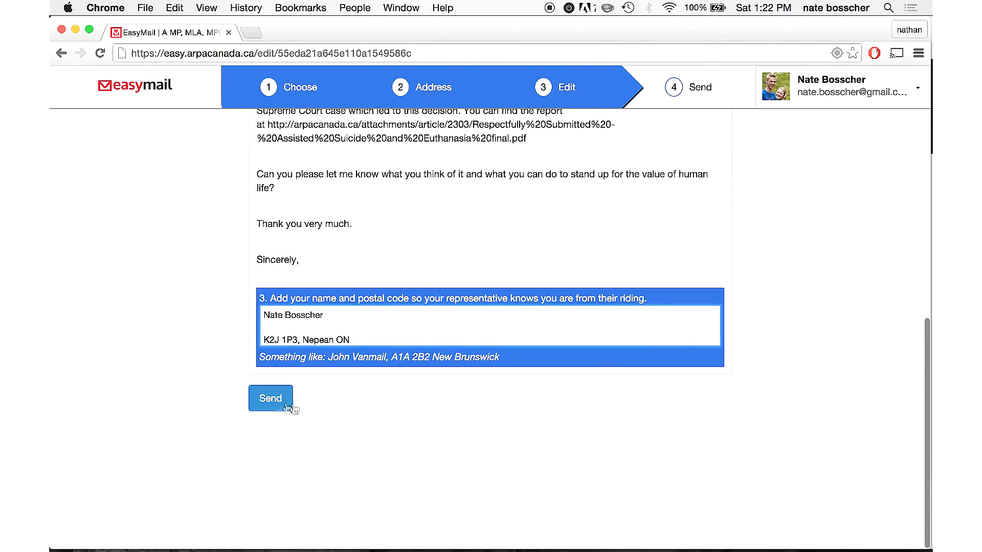
click(266, 402)
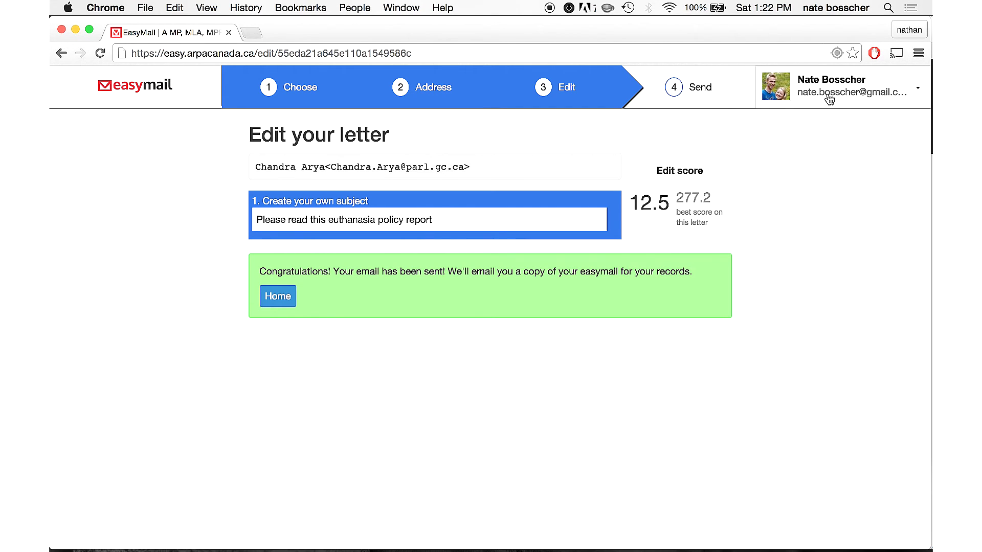
- Open Manage Account from the profile menu to view the sent-letters list
click(829, 98)
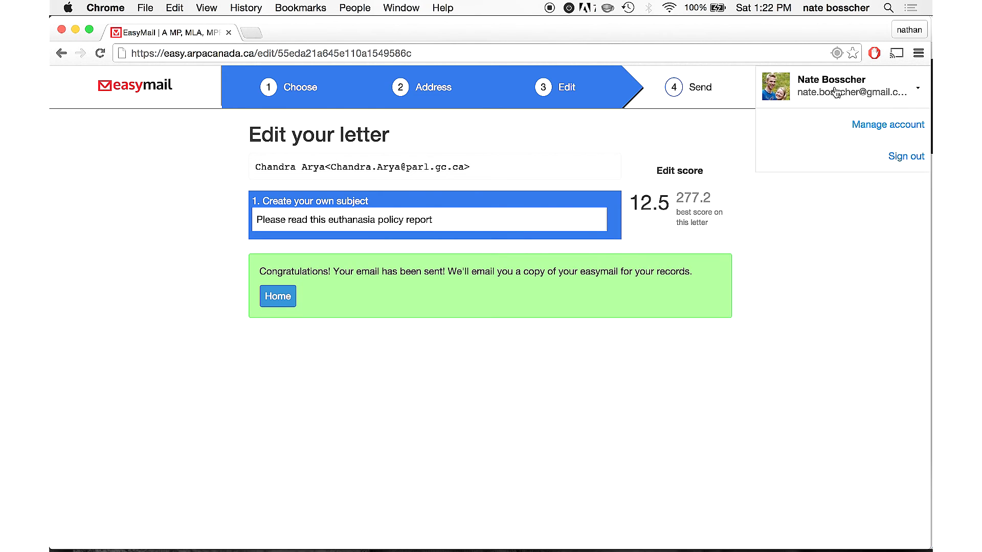
click(836, 94)
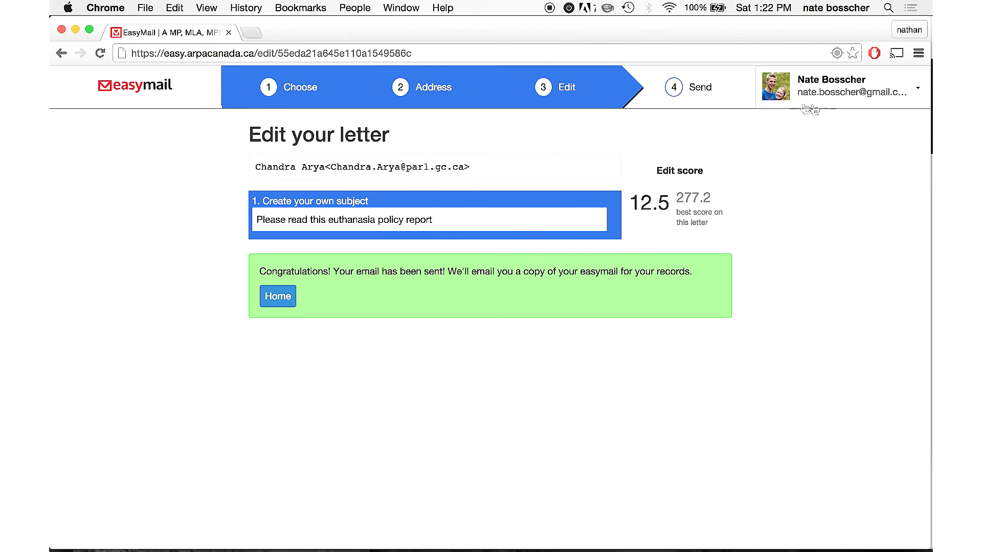
click(854, 98)
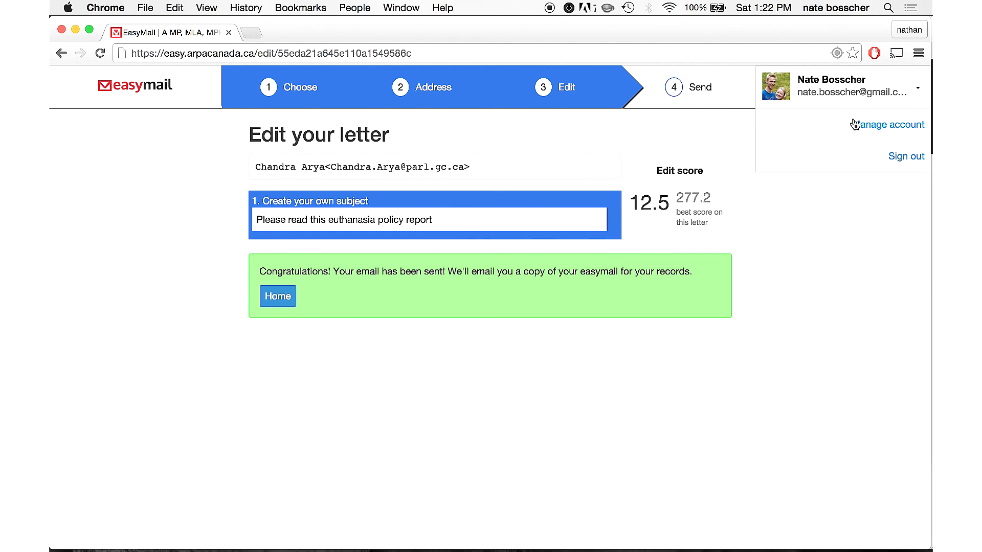
click(854, 124)
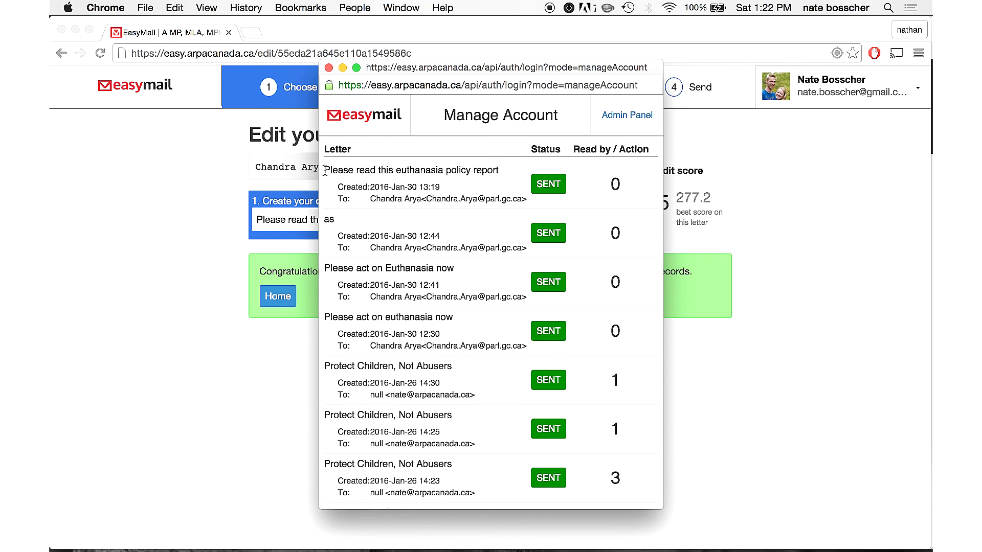
drag(324, 171, 506, 175)
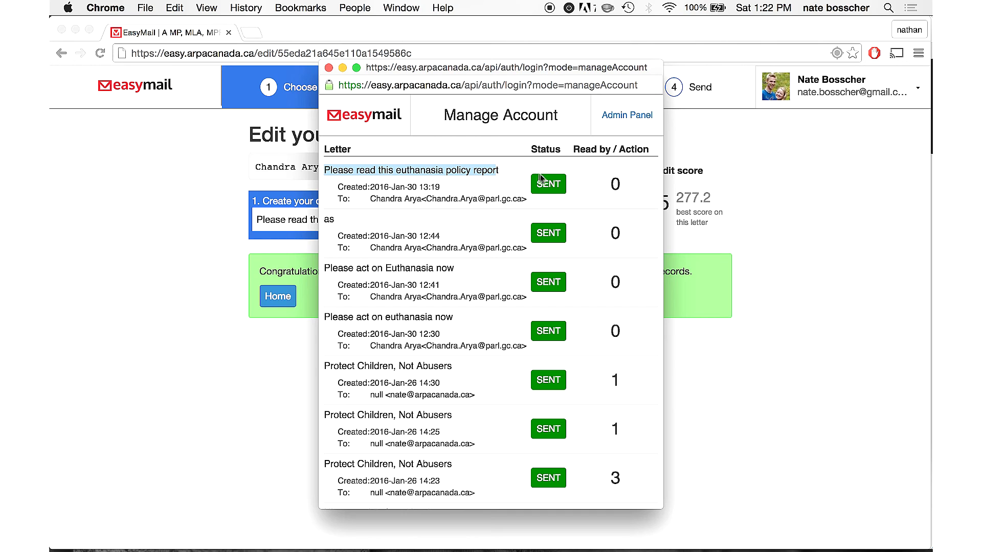
drag(625, 184, 608, 182)
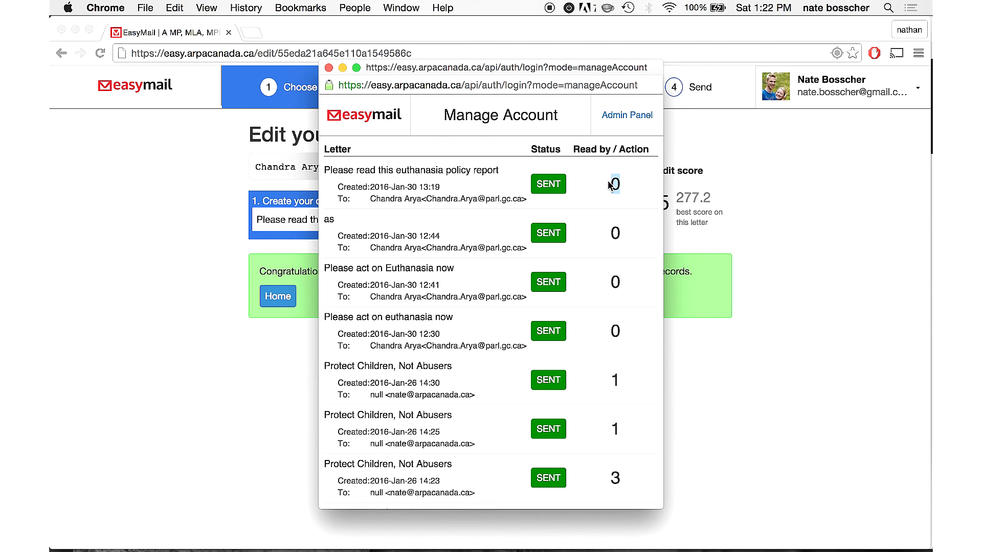
click(623, 185)
drag(522, 199, 422, 187)
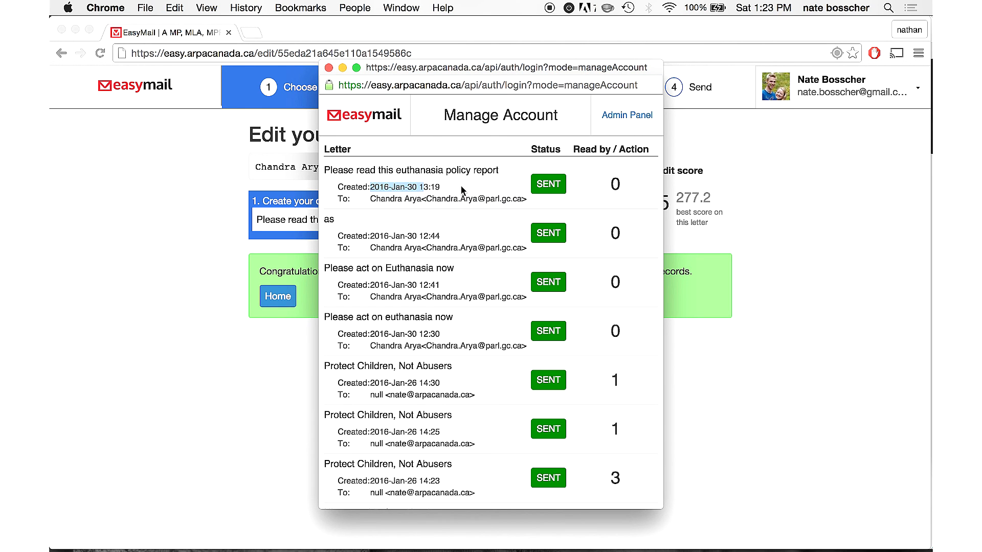
scroll(465, 295, down, 5)
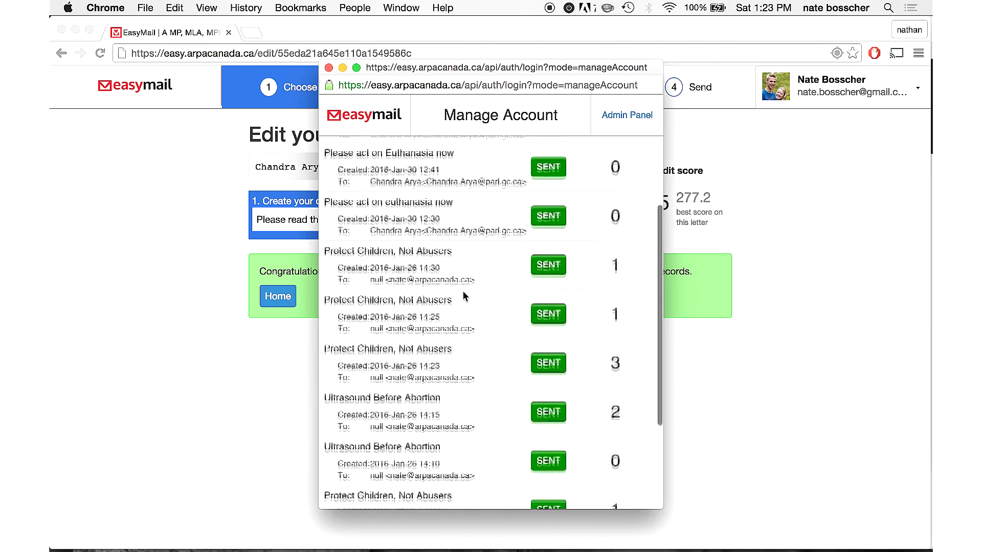